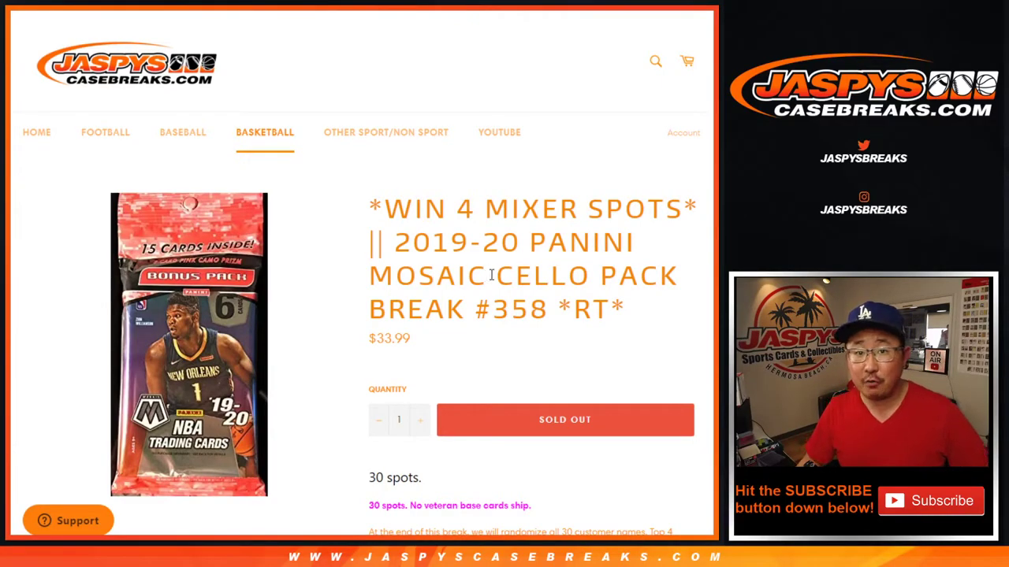
Step: Highlight the 2019-20 Panini Mosaic Cello Pack product title and break number 358
{"action": "left_click_drag", "start_coordinate": [398, 237], "coordinate": [640, 245]}
{"action": "left_click_drag", "start_coordinate": [376, 285], "coordinate": [651, 271]}
{"action": "left_click", "coordinate": [651, 269]}
{"action": "double_click", "coordinate": [507, 313]}
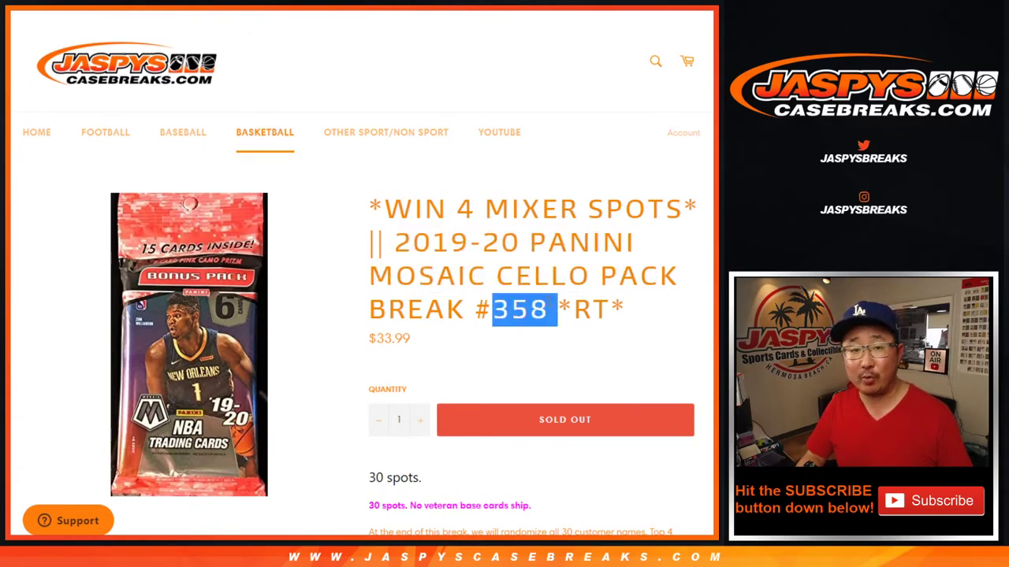
{"action": "left_click_drag", "start_coordinate": [413, 209], "coordinate": [525, 210]}
{"action": "left_click", "coordinate": [535, 212]}
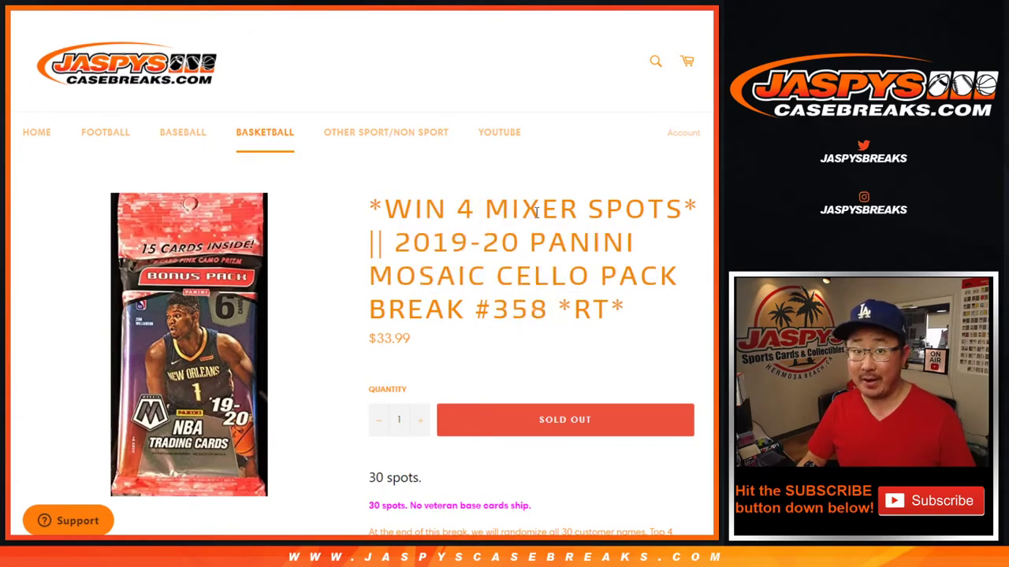
Step: Scroll down to the paragraph about randomizing customer names and highlight it
{"action": "scroll", "coordinate": [522, 300], "scroll_direction": "down", "scroll_amount": 1}
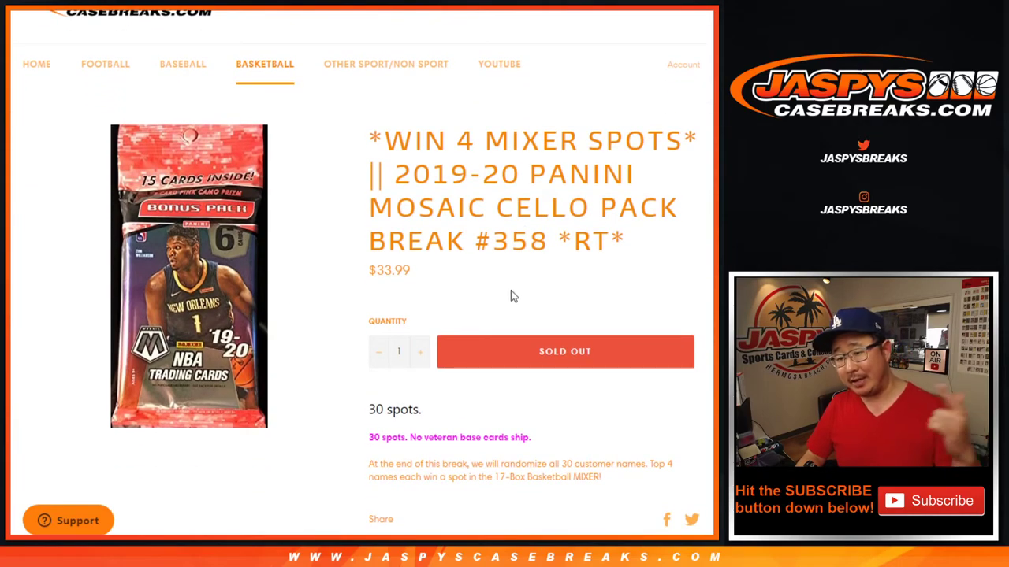
{"action": "scroll", "coordinate": [511, 290], "scroll_direction": "down", "scroll_amount": 2}
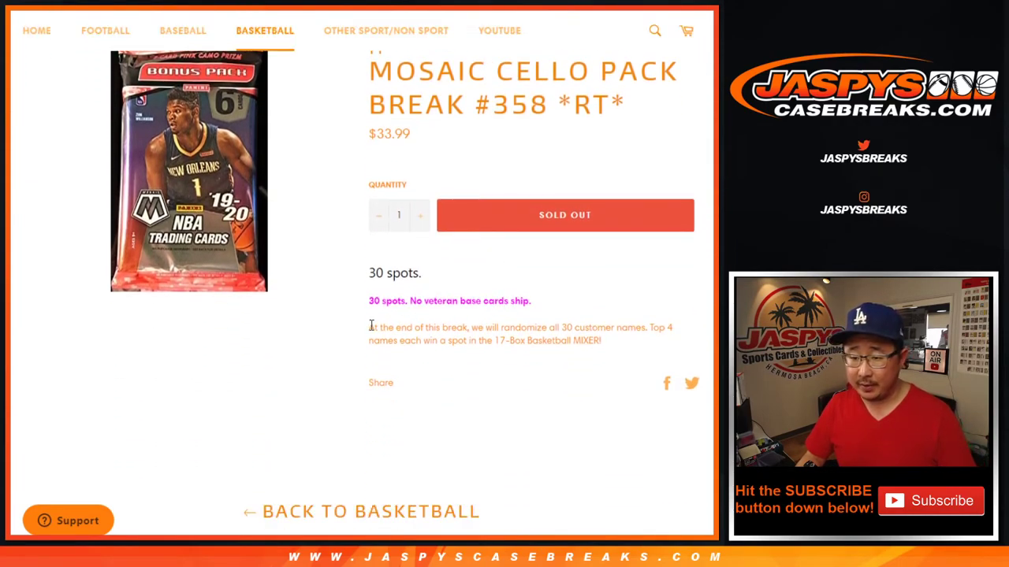
{"action": "left_click_drag", "start_coordinate": [371, 325], "coordinate": [670, 349]}
{"action": "left_click", "coordinate": [651, 345]}
{"action": "scroll", "coordinate": [284, 101], "scroll_direction": "up", "scroll_amount": 3}
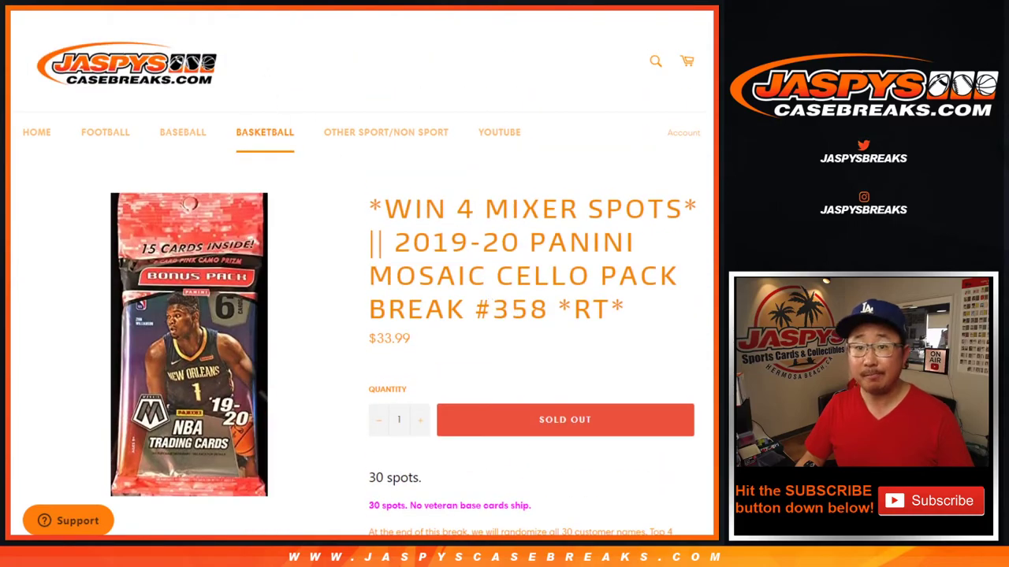
Step: Go to the dice roller among the randomizer tabs and roll the two dice
{"action": "key", "text": "ctrl+Tab"}
{"action": "key", "text": "ctrl+Tab"}
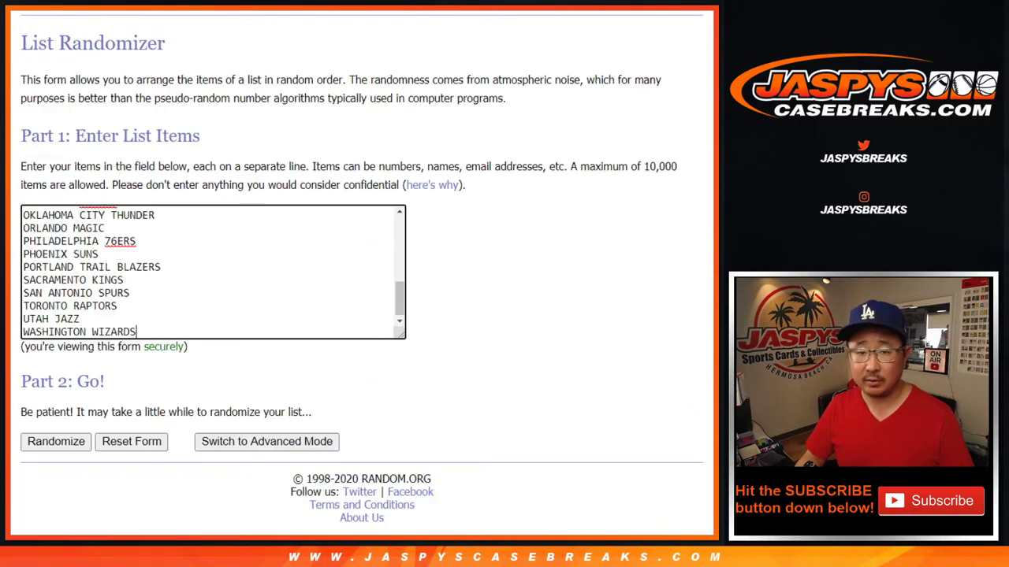
{"action": "key", "text": "ctrl+Tab"}
{"action": "left_click", "coordinate": [56, 258]}
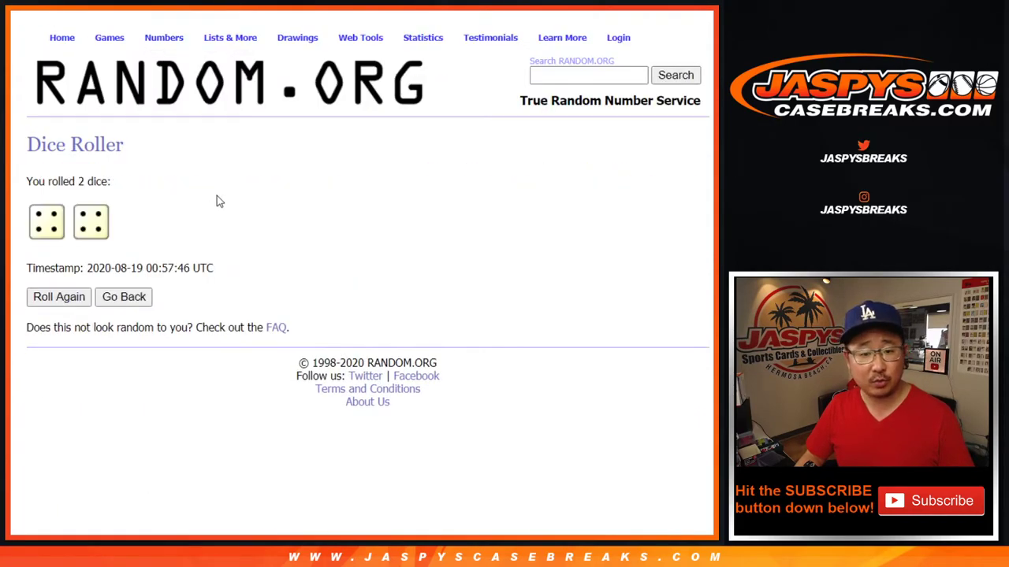
{"action": "key", "text": "ctrl+Tab"}
Step: Shuffle the 30-name customer list eight times in the List Randomizer
{"action": "scroll", "coordinate": [433, 153], "scroll_direction": "down", "scroll_amount": 3}
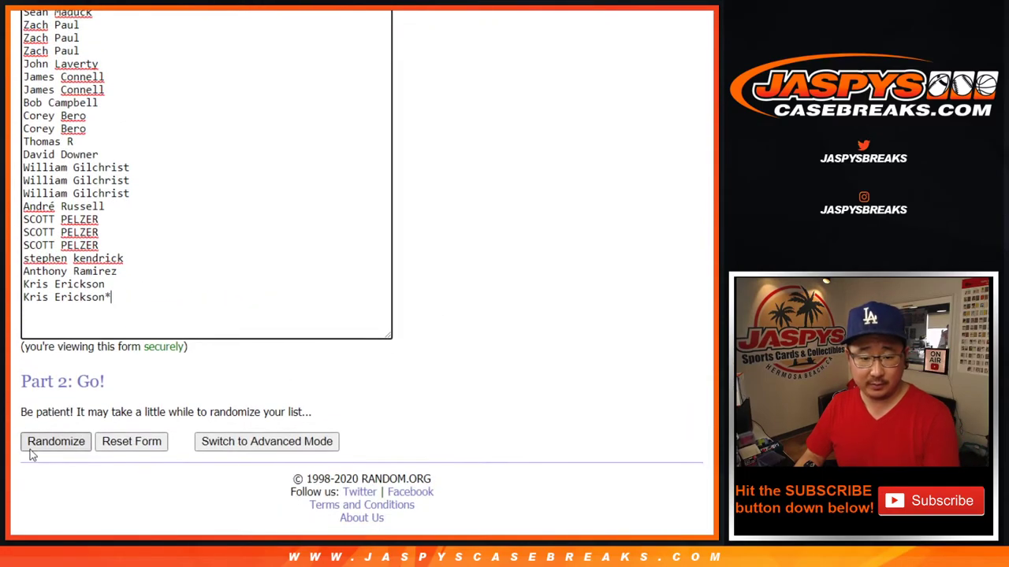
{"action": "left_click", "coordinate": [35, 444]}
{"action": "scroll", "coordinate": [35, 448], "scroll_direction": "down", "scroll_amount": 3}
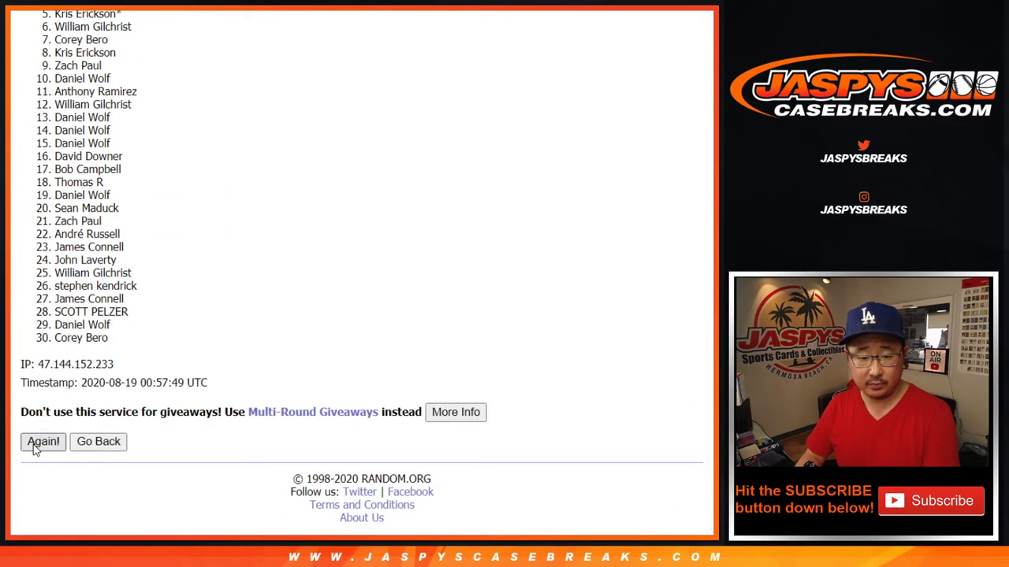
{"action": "left_click", "coordinate": [34, 444]}
{"action": "left_click", "coordinate": [35, 445]}
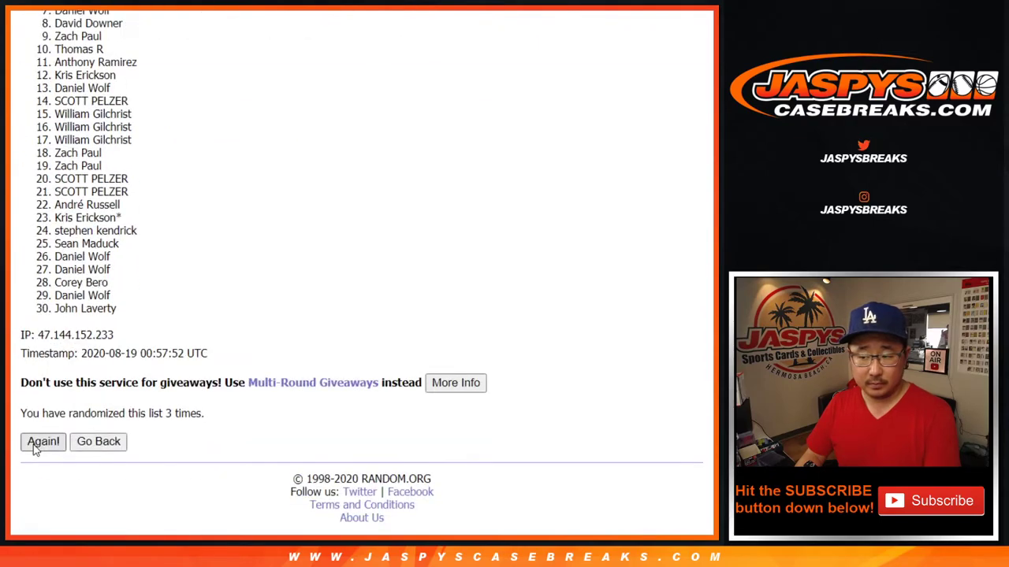
{"action": "left_click", "coordinate": [35, 445]}
{"action": "left_click", "coordinate": [35, 444]}
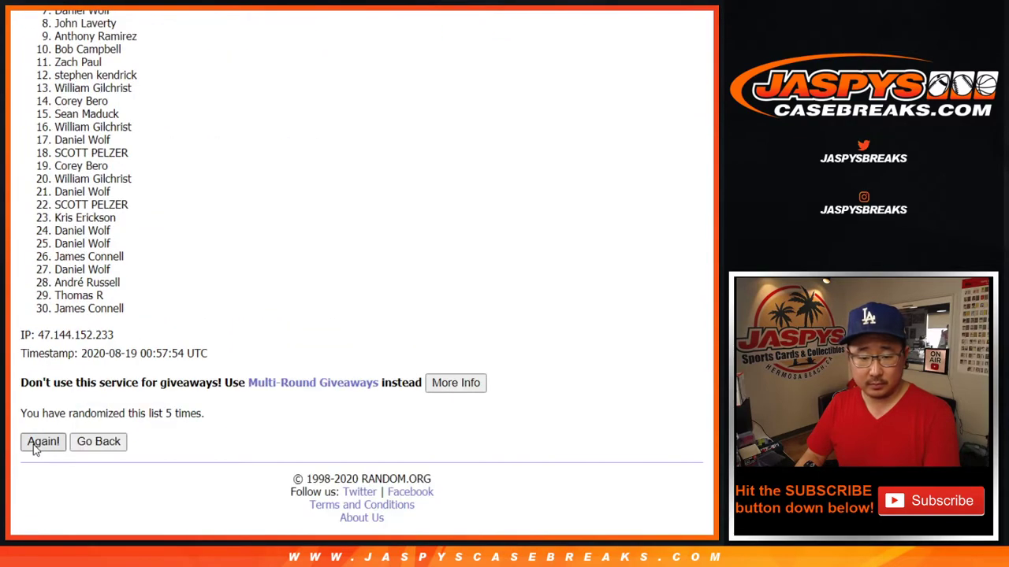
{"action": "left_click", "coordinate": [35, 444]}
{"action": "left_click", "coordinate": [35, 444]}
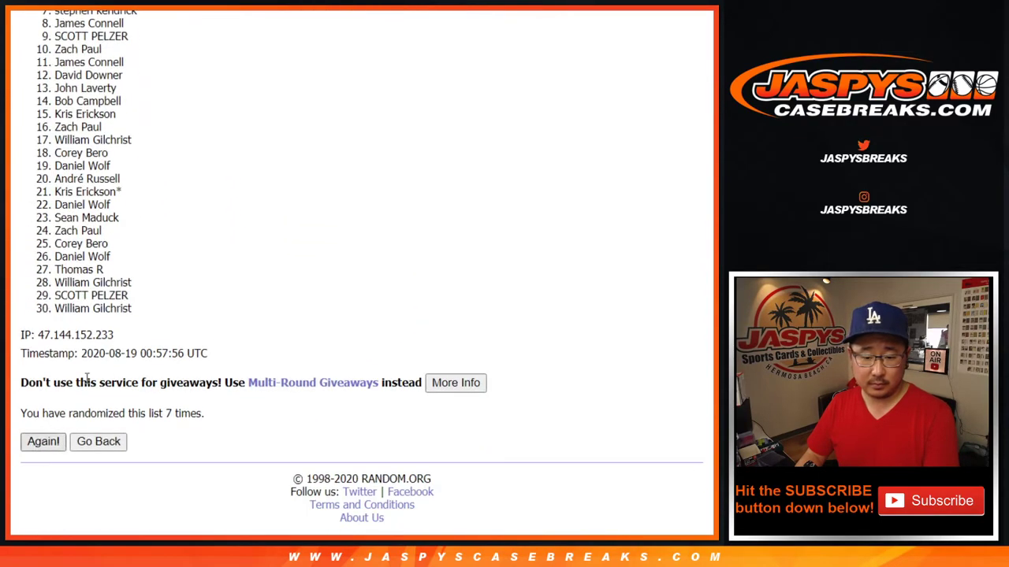
{"action": "key", "text": "Return"}
{"action": "scroll", "coordinate": [166, 304], "scroll_direction": "down", "scroll_amount": 4}
{"action": "scroll", "coordinate": [168, 307], "scroll_direction": "up", "scroll_amount": 2}
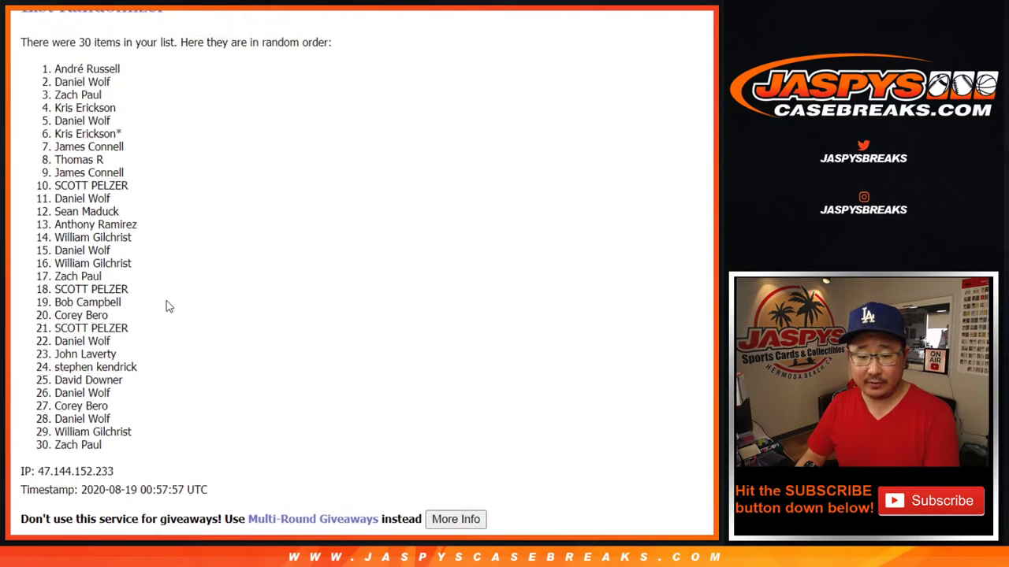
Step: Copy the shuffled names and paste them into column A starting at A1
{"action": "left_click_drag", "start_coordinate": [53, 72], "coordinate": [149, 447]}
{"action": "scroll", "coordinate": [149, 447], "scroll_direction": "down", "scroll_amount": 2}
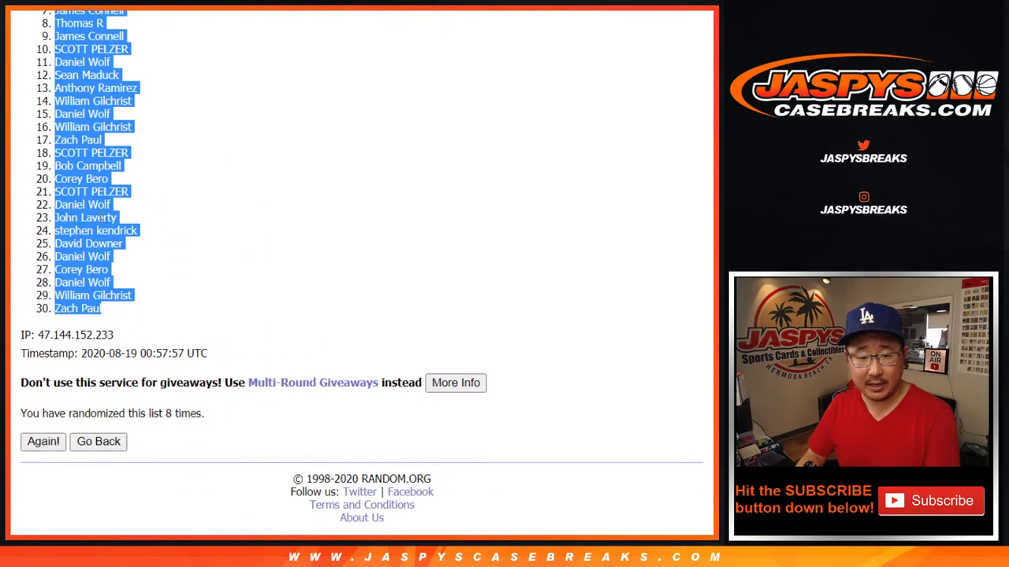
{"action": "key", "text": "ctrl+c"}
{"action": "key", "text": "alt+Tab"}
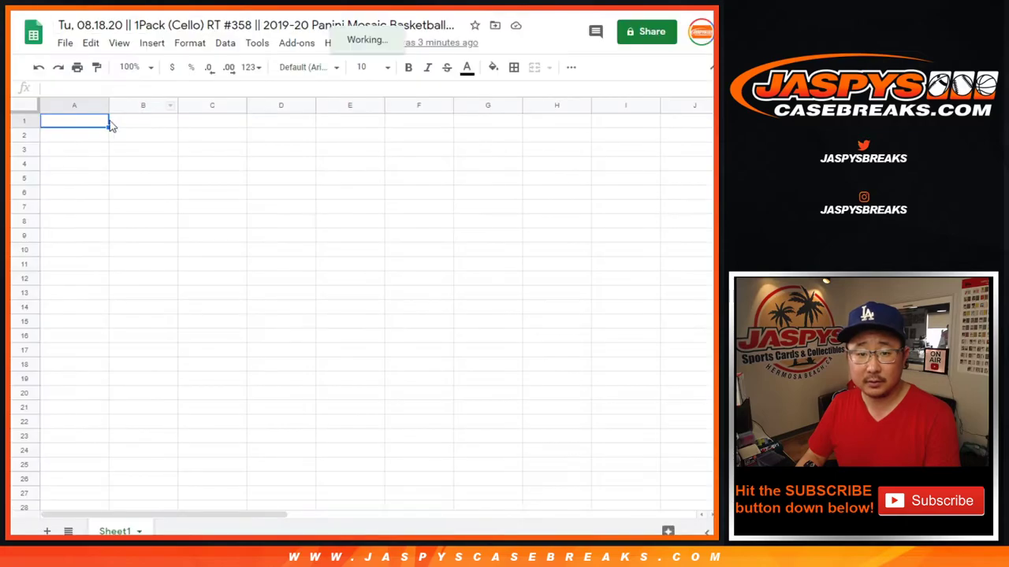
{"action": "right_click", "coordinate": [94, 119]}
{"action": "left_click", "coordinate": [139, 108]}
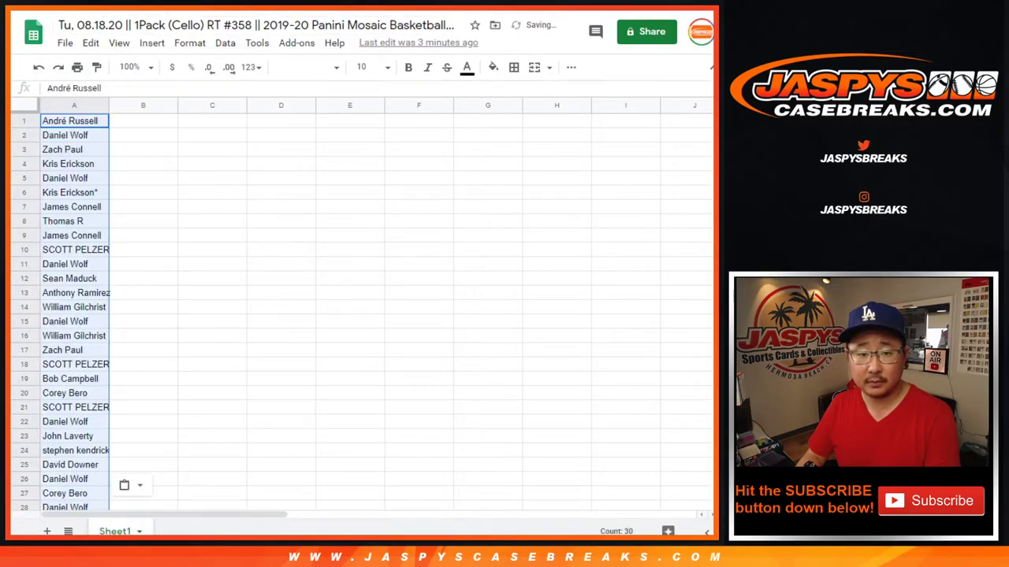
{"action": "key", "text": "alt+Tab"}
Step: Shuffle the 30 NBA teams seven times in the team list randomizer
{"action": "key", "text": "ctrl+Tab"}
{"action": "key", "text": "ctrl+Tab"}
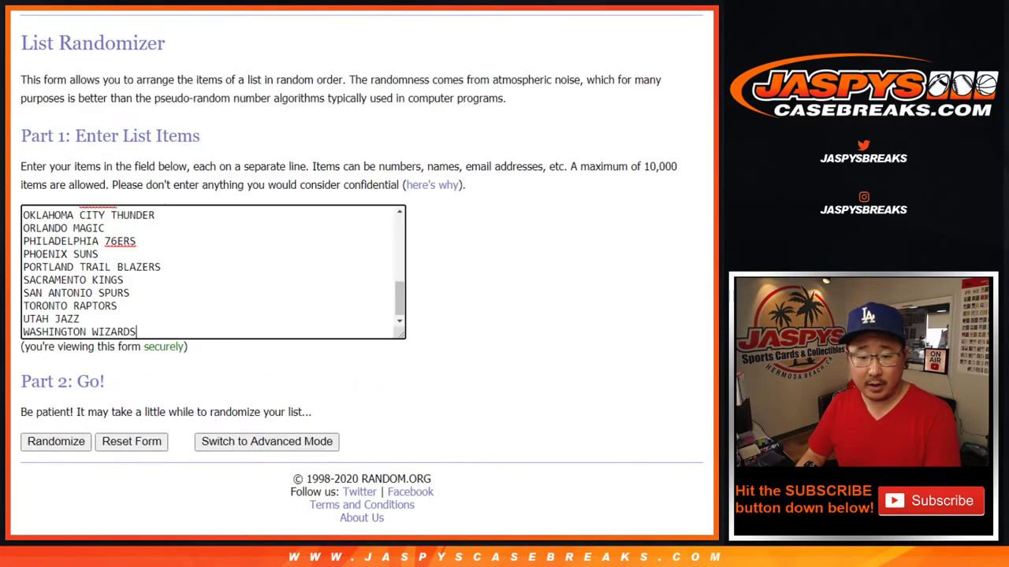
{"action": "left_click", "coordinate": [39, 446]}
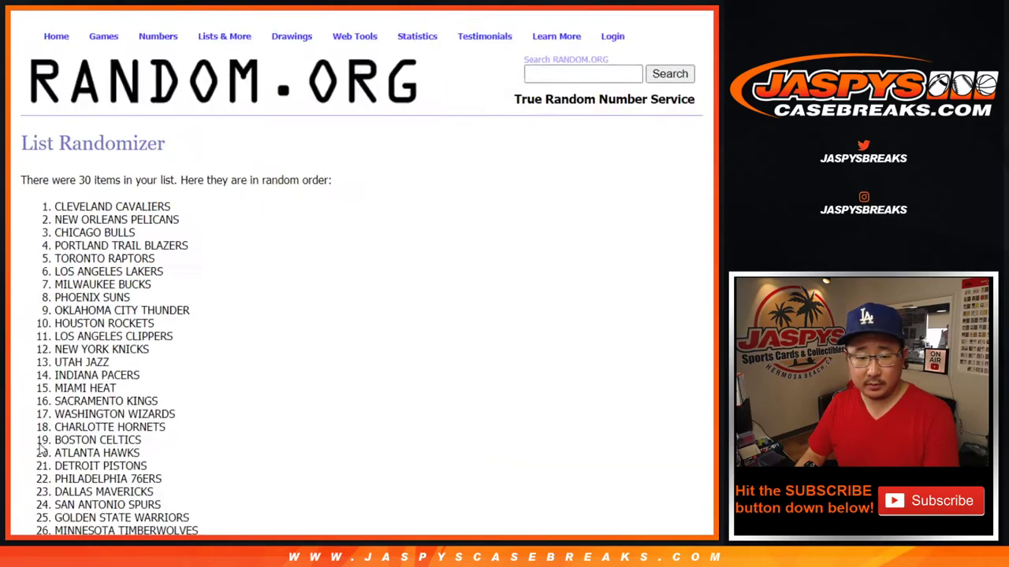
{"action": "left_click", "coordinate": [41, 443]}
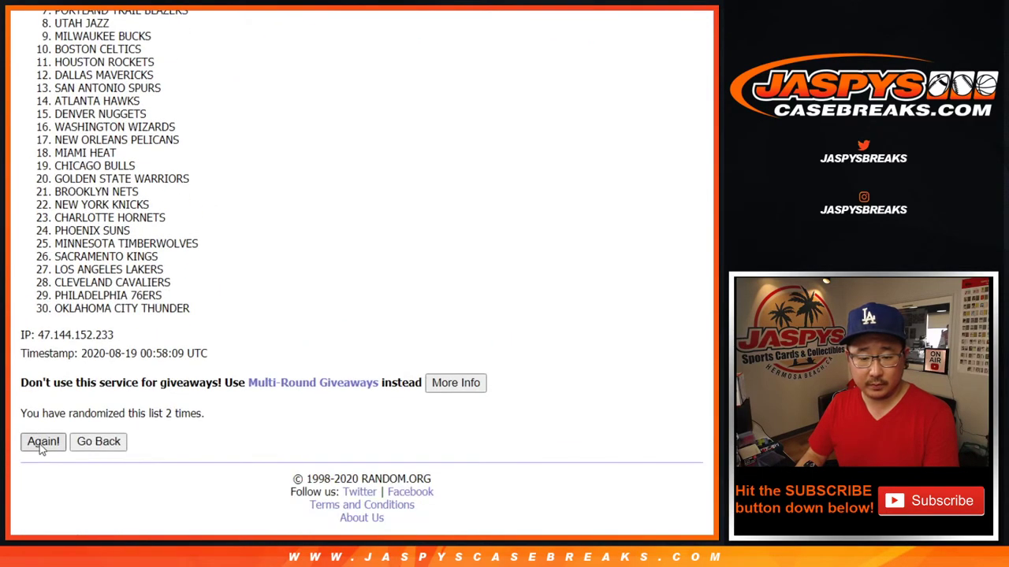
{"action": "left_click", "coordinate": [41, 443]}
{"action": "left_click", "coordinate": [41, 443]}
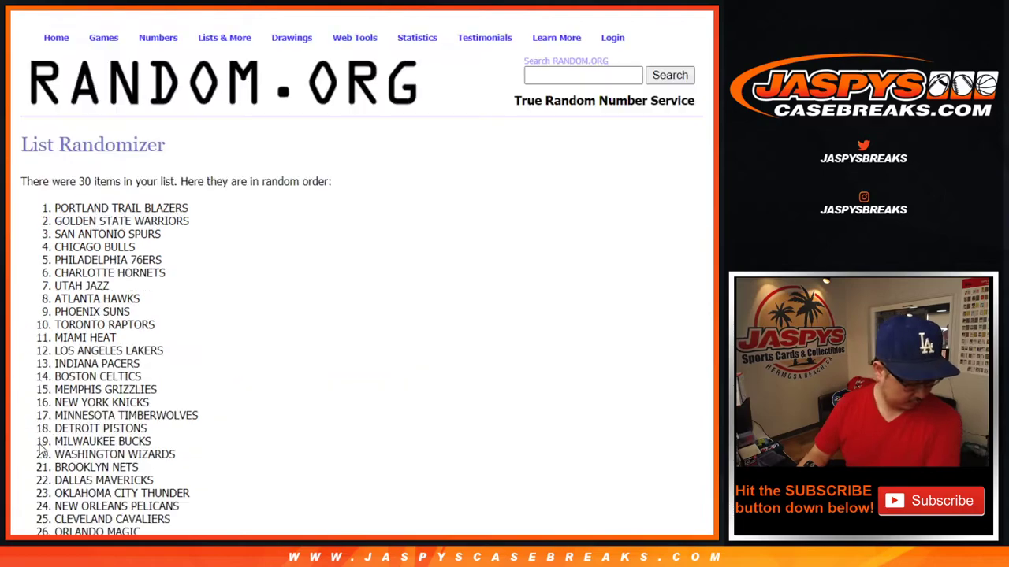
{"action": "scroll", "coordinate": [40, 447], "scroll_direction": "down", "scroll_amount": 5}
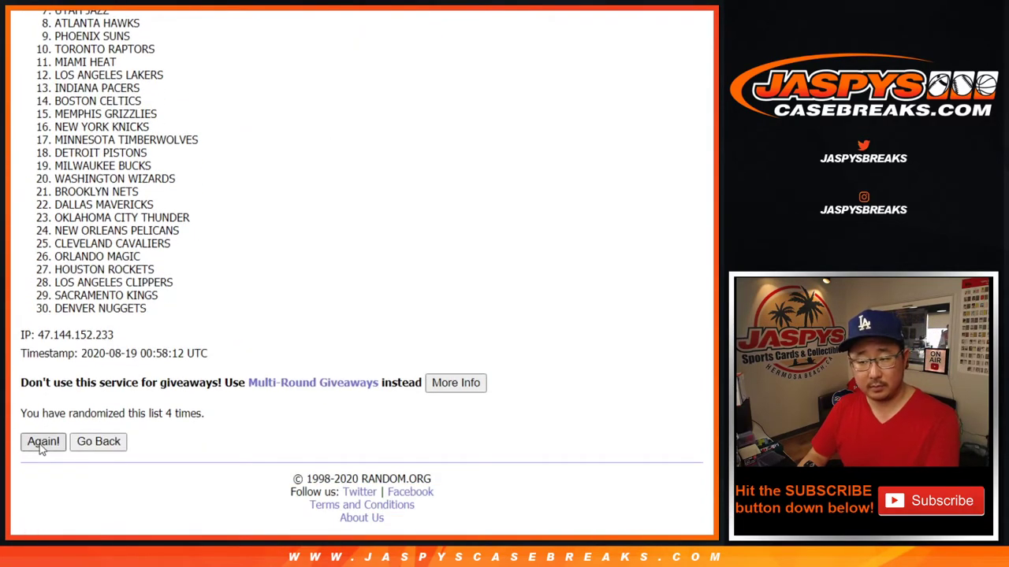
{"action": "left_click", "coordinate": [41, 444]}
{"action": "left_click", "coordinate": [41, 443]}
{"action": "scroll", "coordinate": [41, 446], "scroll_direction": "down", "scroll_amount": 5}
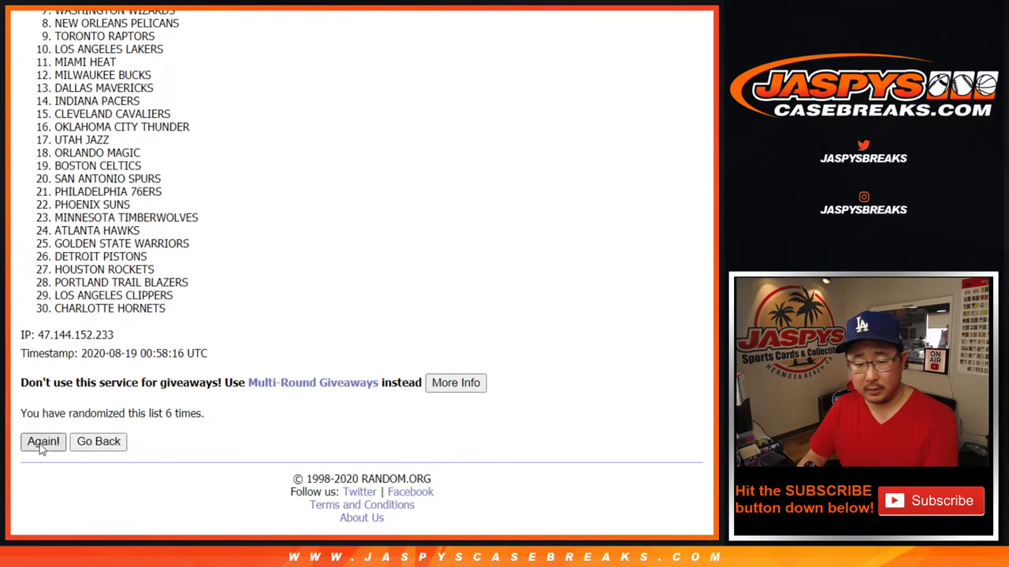
{"action": "left_click", "coordinate": [41, 443]}
{"action": "scroll", "coordinate": [202, 298], "scroll_direction": "down", "scroll_amount": 4}
{"action": "scroll", "coordinate": [163, 292], "scroll_direction": "up", "scroll_amount": 2}
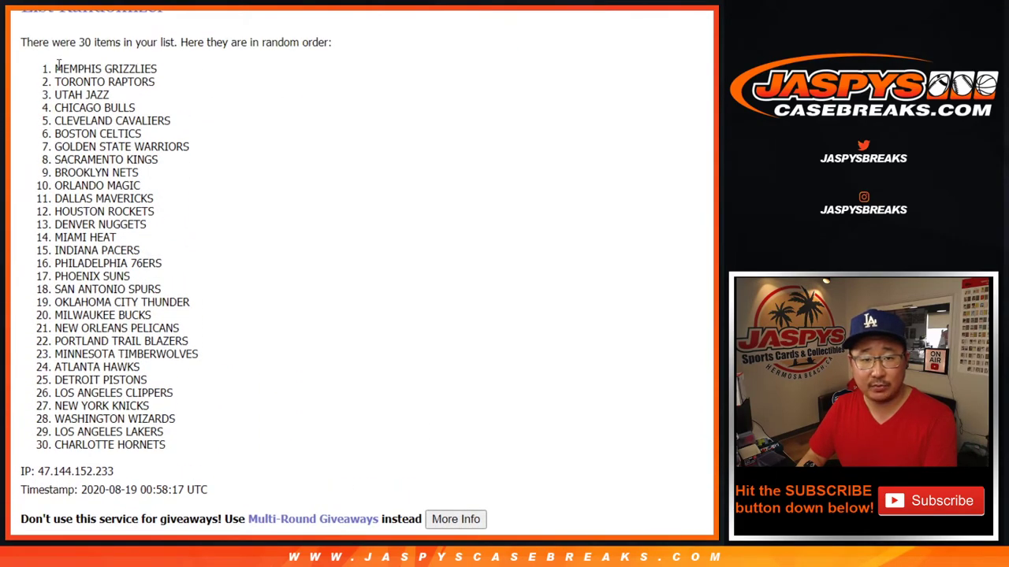
Step: Select all 30 shuffled teams, Memphis Grizzlies through Charlotte Hornets
{"action": "mouse_move", "coordinate": [57, 64]}
{"action": "left_mouse_down"}
{"action": "mouse_move", "coordinate": [188, 335]}
{"action": "mouse_move", "coordinate": [115, 473]}
{"action": "left_mouse_up"}
{"action": "left_click", "coordinate": [105, 188]}
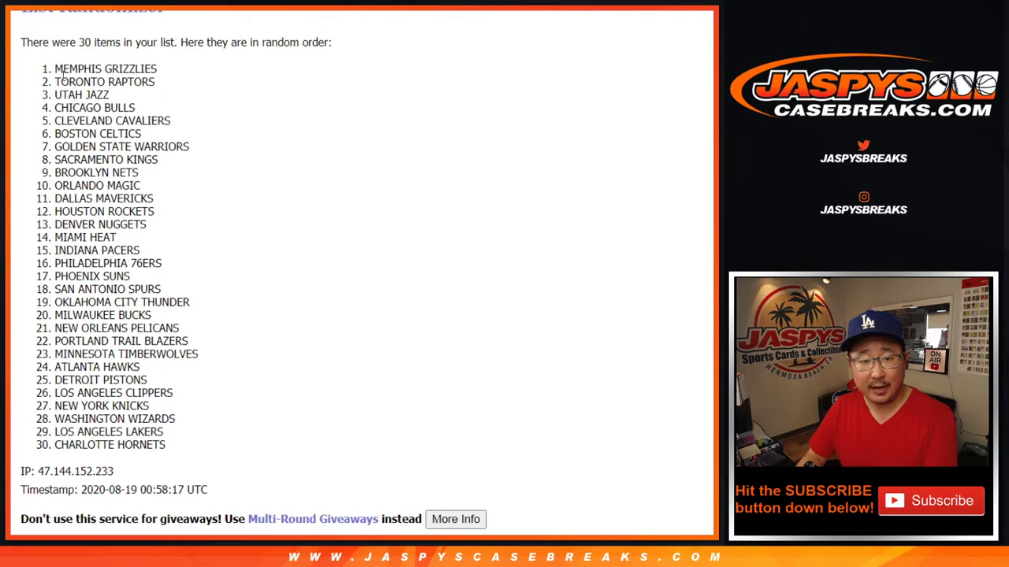
{"action": "mouse_move", "coordinate": [57, 72]}
{"action": "left_mouse_down"}
{"action": "mouse_move", "coordinate": [101, 120]}
{"action": "mouse_move", "coordinate": [160, 433]}
{"action": "left_mouse_up"}
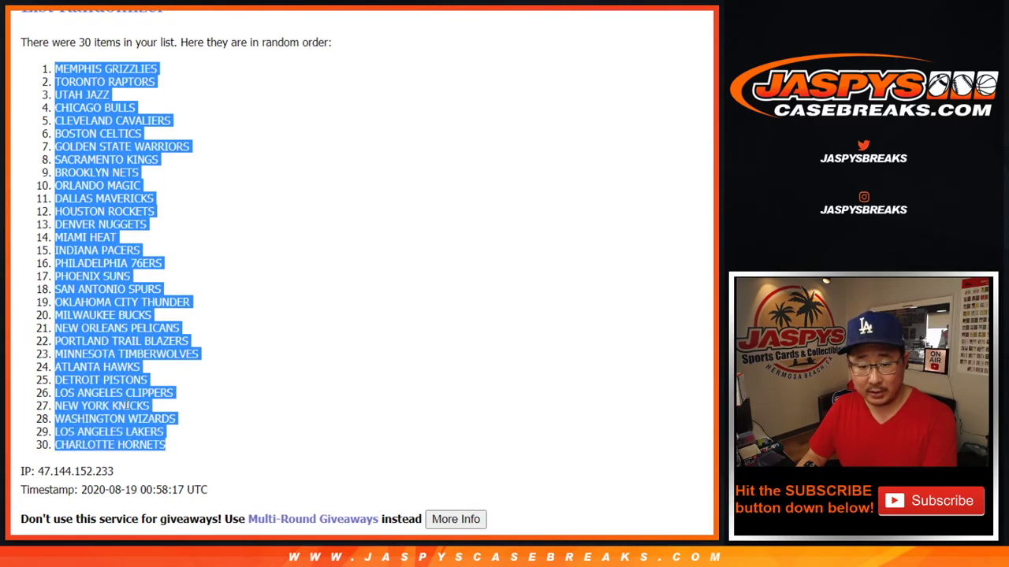
Step: Paste the shuffled team list into column B beside the names
{"action": "key", "text": "ctrl+c"}
{"action": "key", "text": "ctrl+Tab"}
{"action": "right_click", "coordinate": [150, 123]}
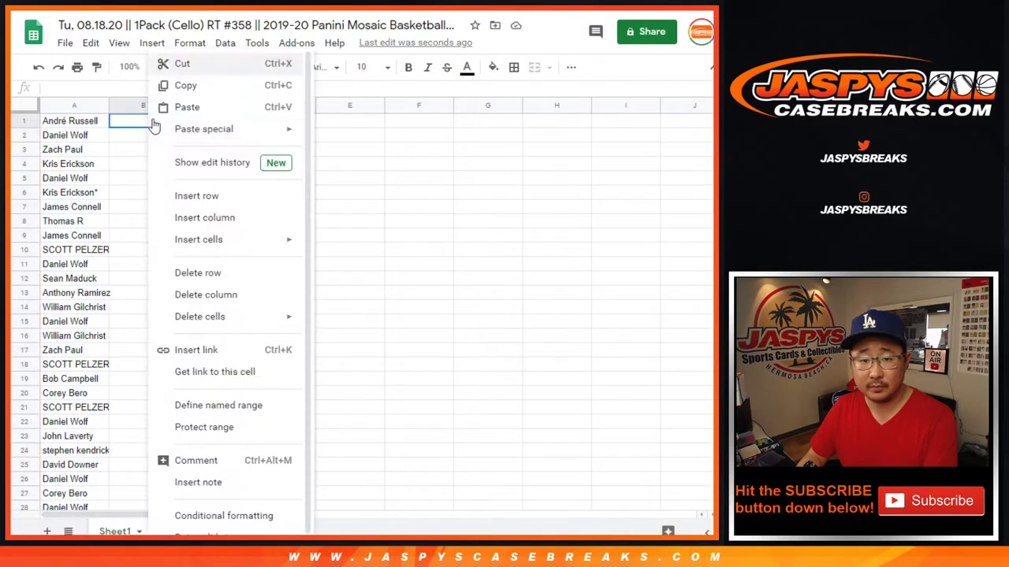
{"action": "left_click", "coordinate": [169, 105]}
Step: Set the whole sheet to 12-pt Helvetica Neue and autofit columns A and B
{"action": "key", "text": "ctrl+a"}
{"action": "left_click", "coordinate": [309, 67]}
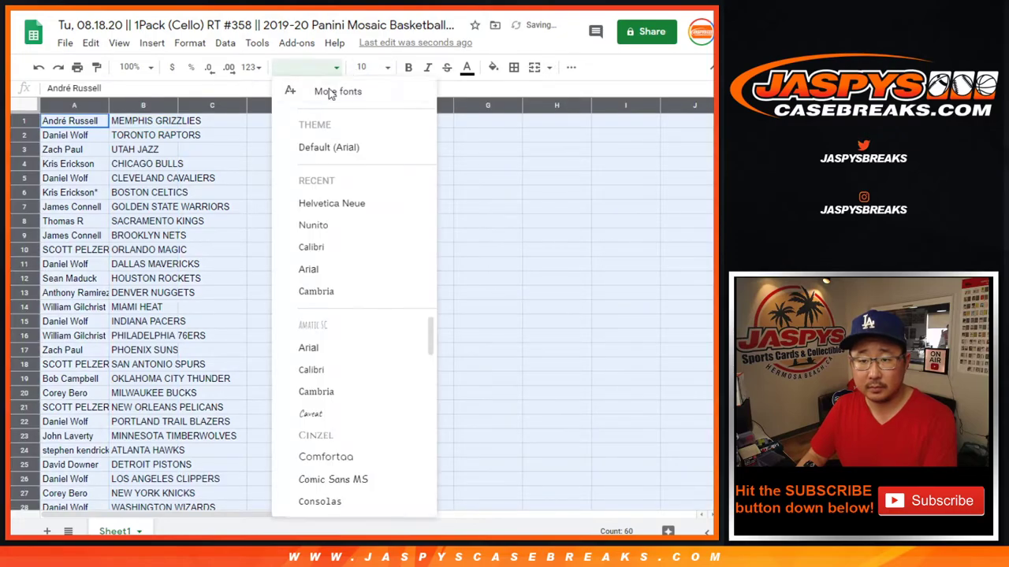
{"action": "left_click", "coordinate": [332, 203]}
{"action": "left_click", "coordinate": [370, 67]}
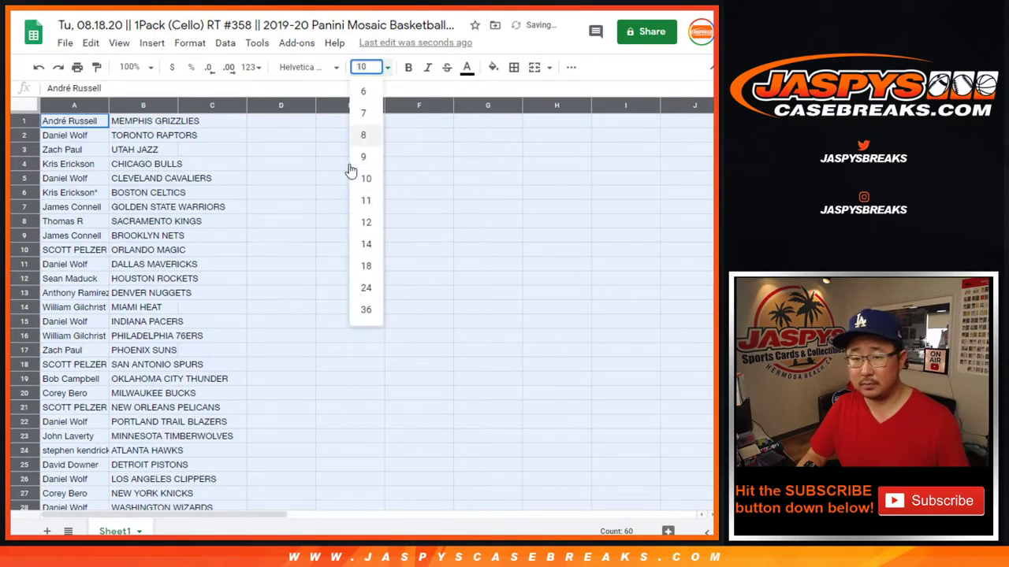
{"action": "left_click", "coordinate": [141, 66]}
{"action": "left_click", "coordinate": [136, 181]}
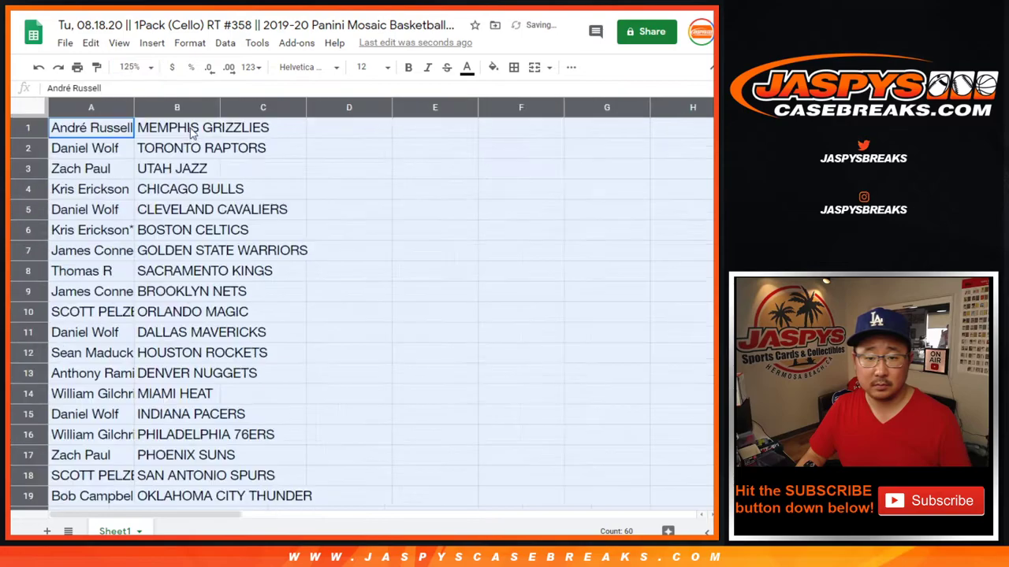
{"action": "left_click", "coordinate": [220, 443], "text": "shift"}
Step: Select the name–team rows 1–15 and 16–30, then return the zoom to 80%
{"action": "left_click", "coordinate": [217, 420], "text": "shift"}
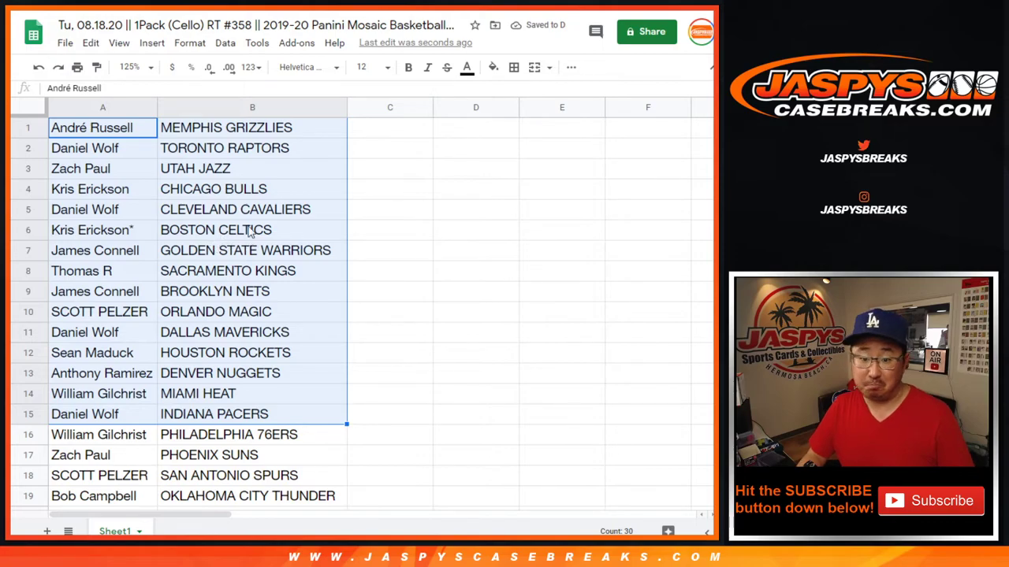
{"action": "scroll", "coordinate": [212, 398], "scroll_direction": "down", "scroll_amount": 5}
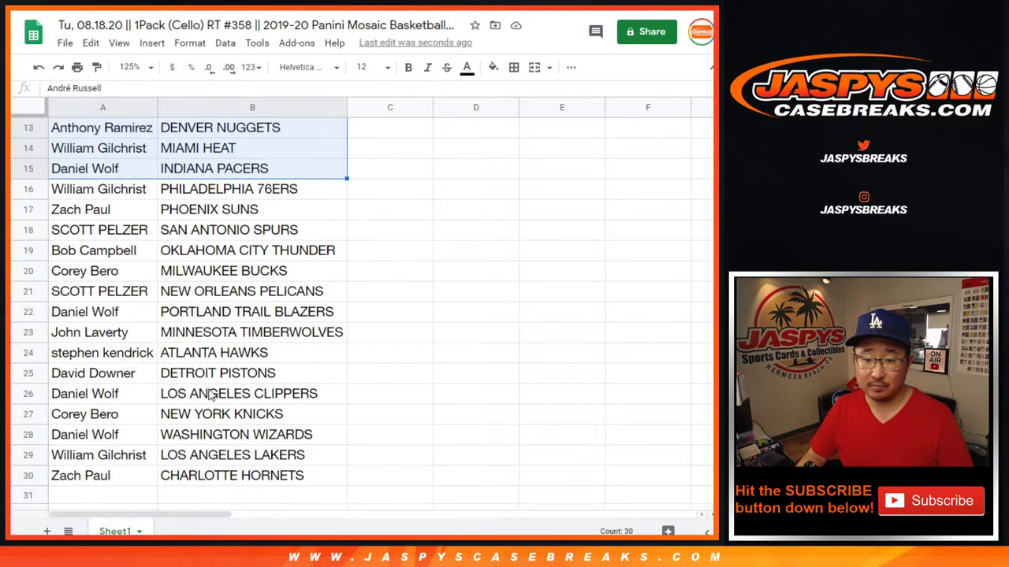
{"action": "left_click", "coordinate": [109, 197]}
{"action": "left_click", "coordinate": [235, 476], "text": "shift"}
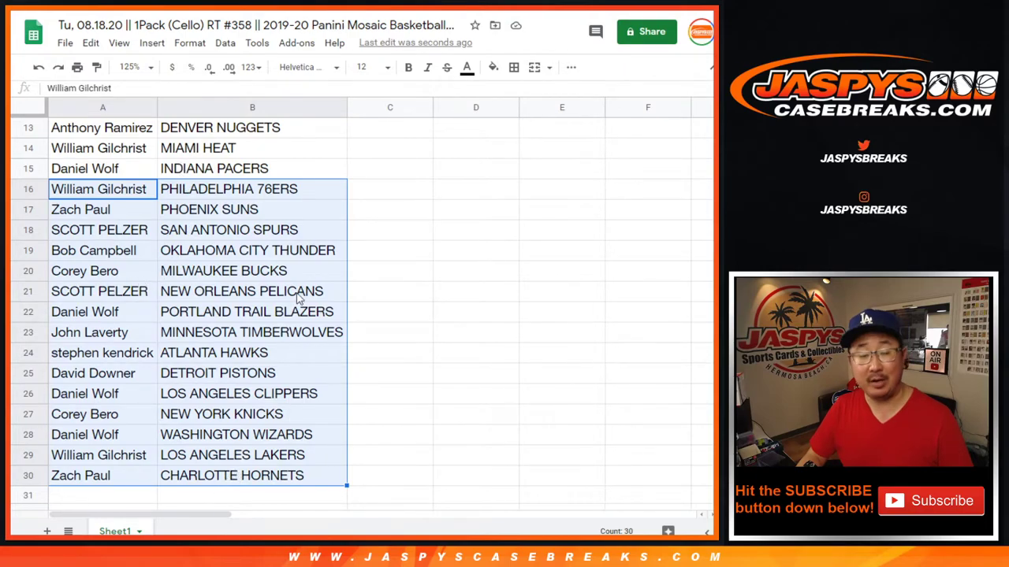
{"action": "scroll", "coordinate": [339, 296], "scroll_direction": "up", "scroll_amount": 5}
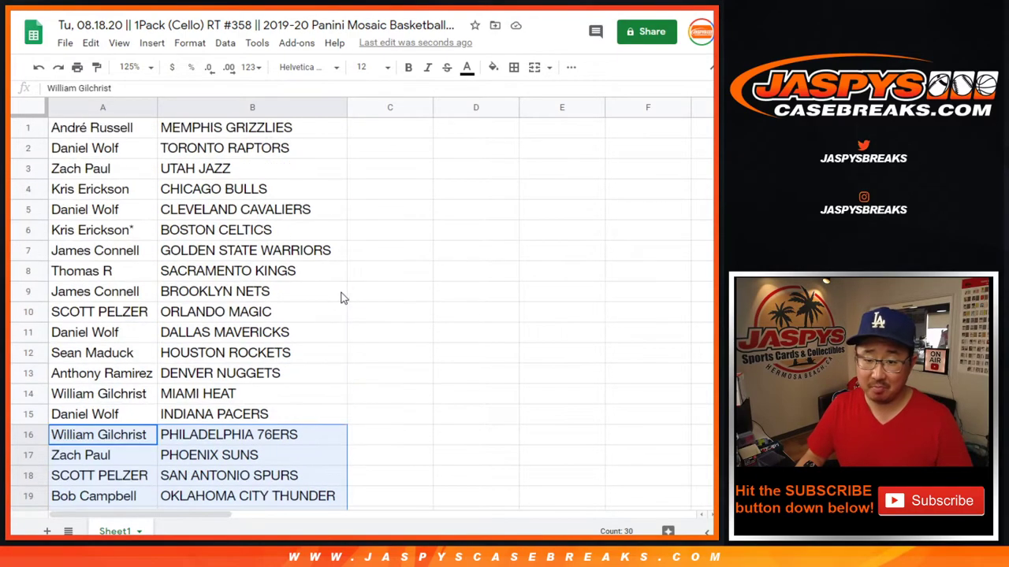
{"action": "left_click", "coordinate": [130, 67]}
{"action": "key", "text": "Return"}
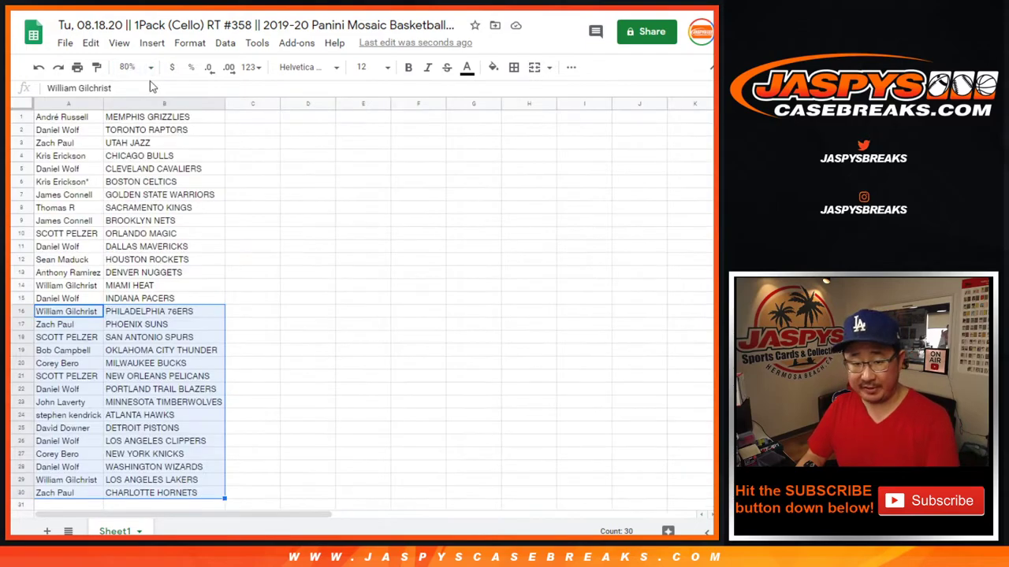
Step: Sort the table by team name in column B, A to Z
{"action": "left_click", "coordinate": [164, 103]}
{"action": "left_click", "coordinate": [220, 45]}
{"action": "left_click", "coordinate": [303, 67]}
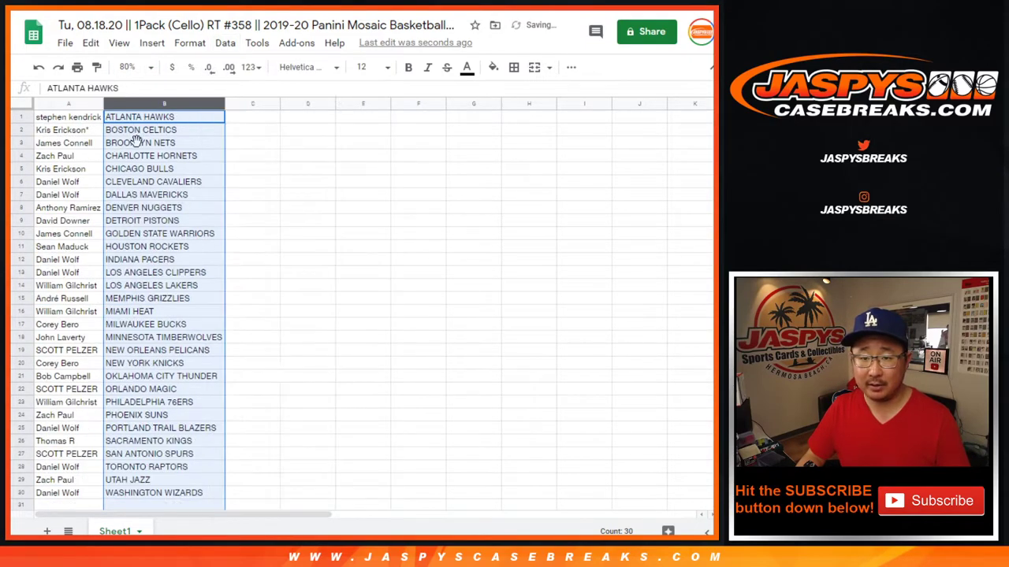
Step: Give every table cell a border, centre the text, and open print settings
{"action": "left_click", "coordinate": [69, 169]}
{"action": "key", "text": "ctrl+a"}
{"action": "left_click", "coordinate": [514, 67]}
{"action": "left_click", "coordinate": [519, 94]}
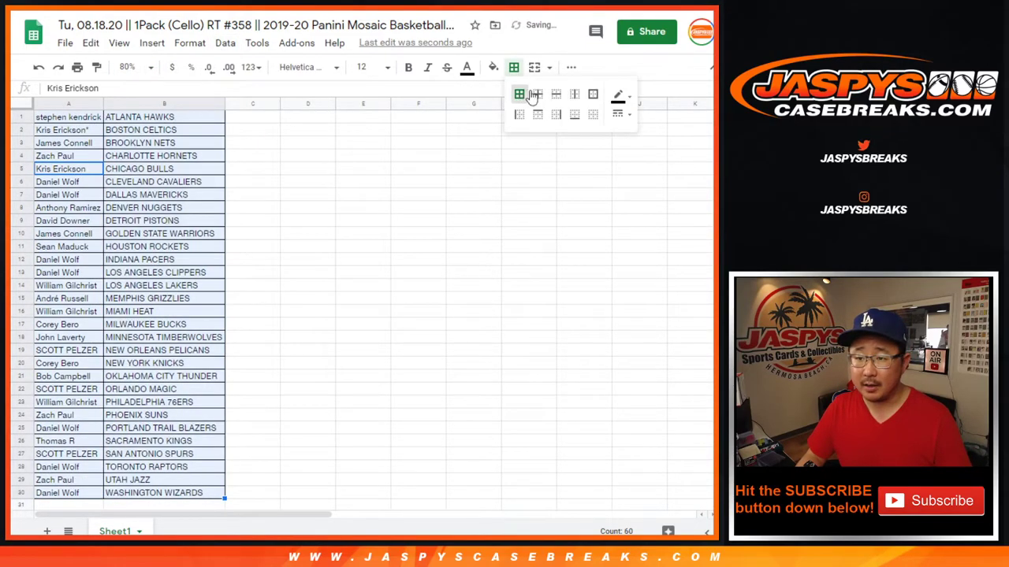
{"action": "left_click", "coordinate": [571, 67]}
{"action": "left_click", "coordinate": [364, 93]}
{"action": "left_click", "coordinate": [375, 118]}
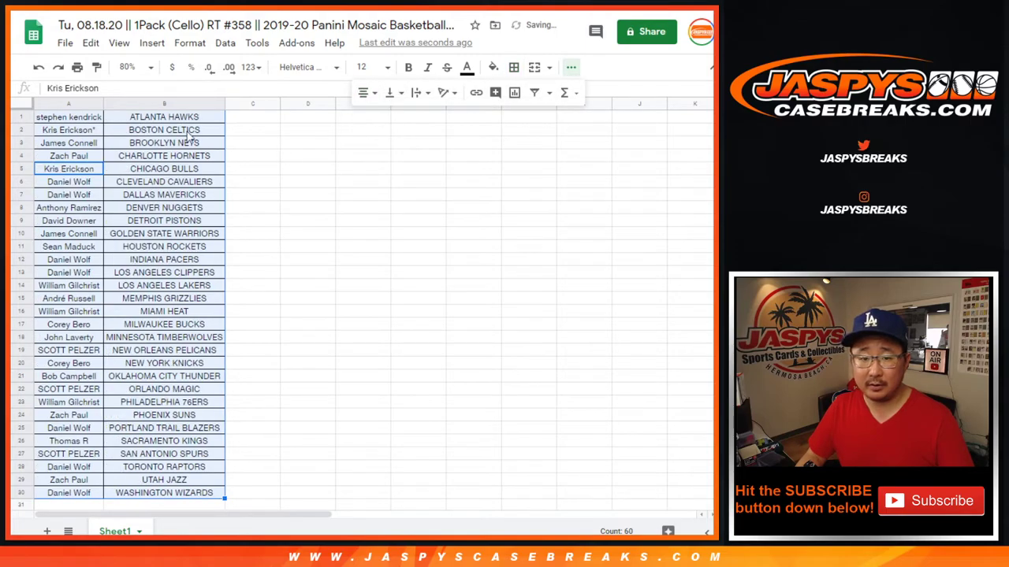
{"action": "left_click", "coordinate": [78, 68]}
Step: Print the table in portrait orientation with the workbook title as a header
{"action": "left_click", "coordinate": [642, 193]}
{"action": "left_click", "coordinate": [612, 368]}
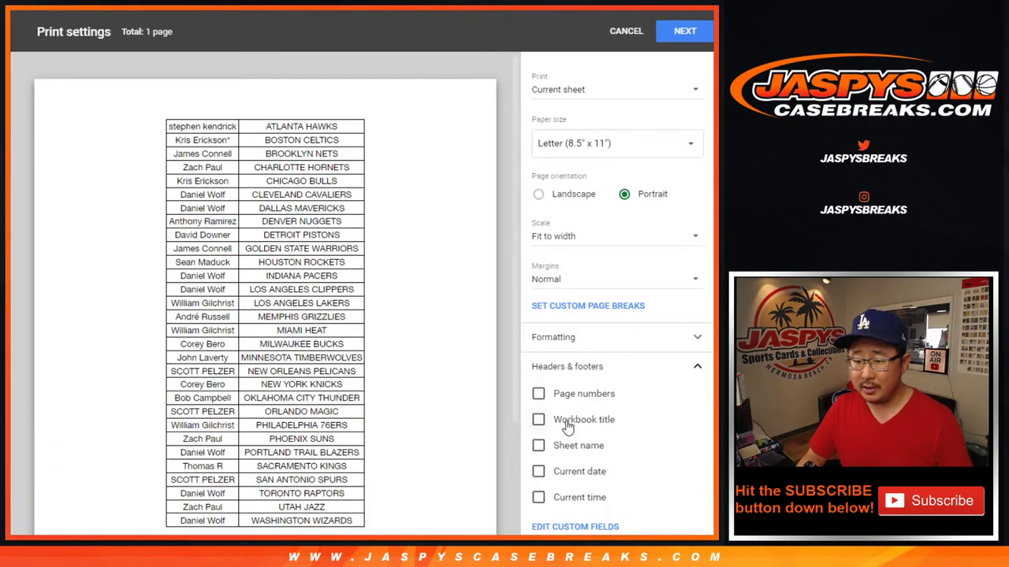
{"action": "left_click", "coordinate": [567, 423]}
{"action": "left_click", "coordinate": [686, 33]}
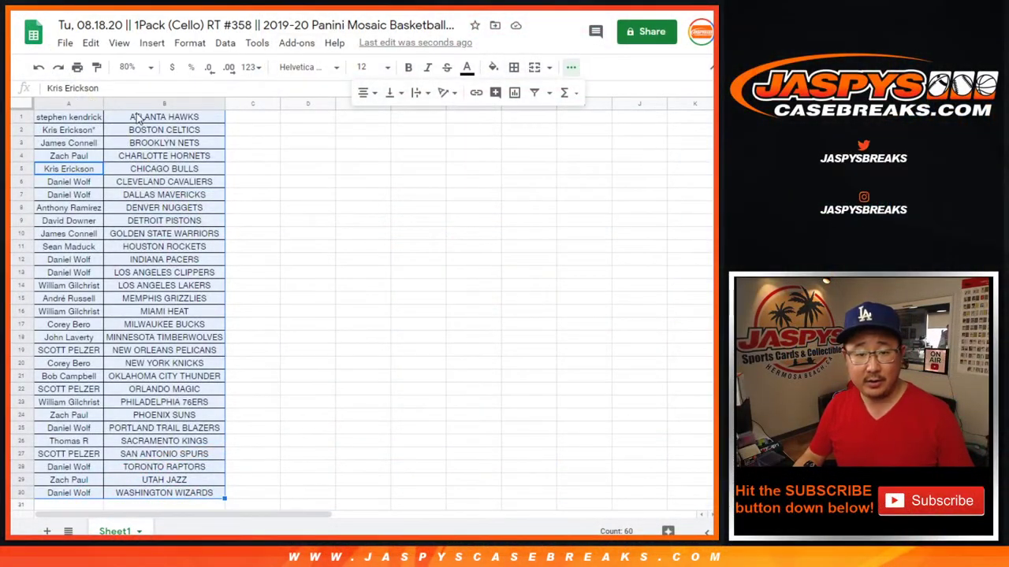
Step: Paste names A1:A30 into the List Randomizer box and roll the two dice
{"action": "left_click", "coordinate": [83, 119]}
{"action": "left_click", "coordinate": [88, 493], "text": "shift"}
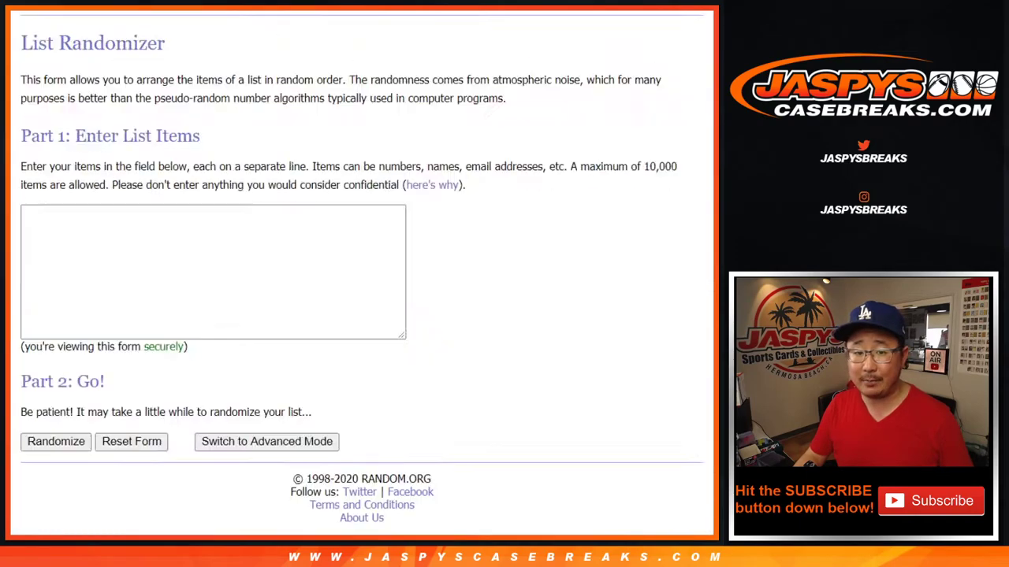
{"action": "left_click", "coordinate": [242, 311]}
{"action": "key", "text": "ctrl+v"}
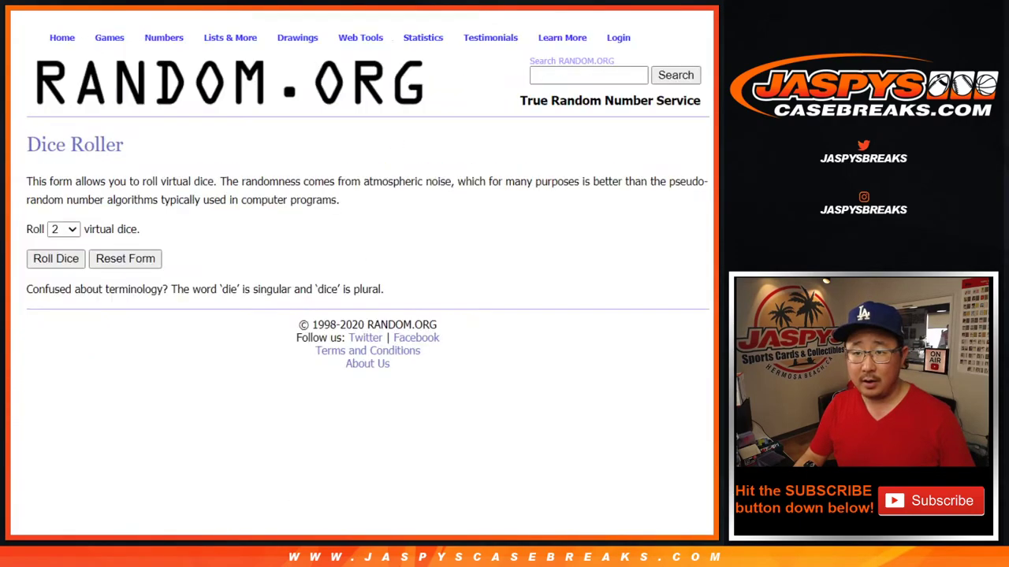
{"action": "left_click", "coordinate": [41, 264]}
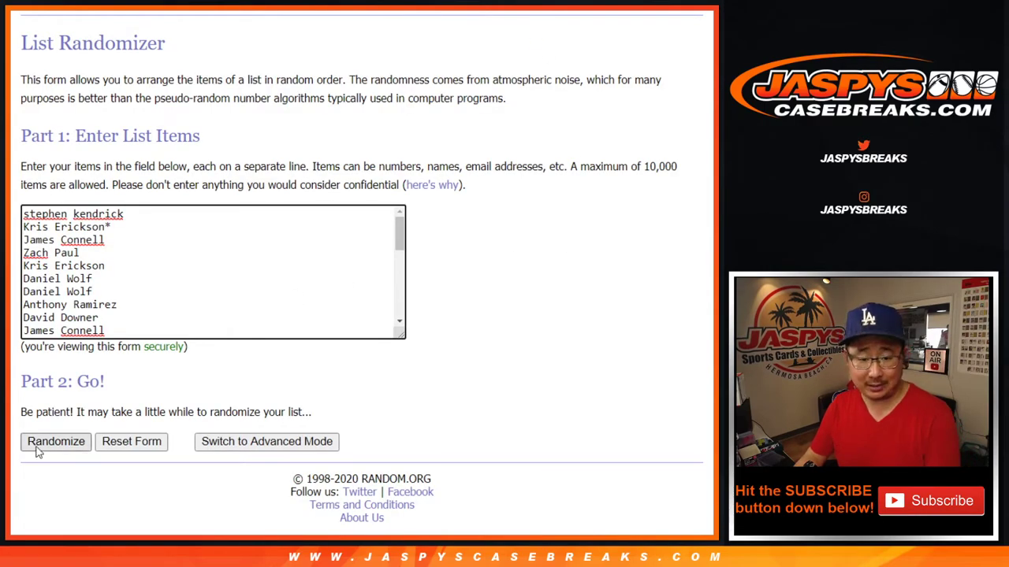
Step: Randomize the 30 pasted names seven times, matching the dice total
{"action": "left_click", "coordinate": [45, 443]}
{"action": "scroll", "coordinate": [47, 439], "scroll_direction": "down", "scroll_amount": 3}
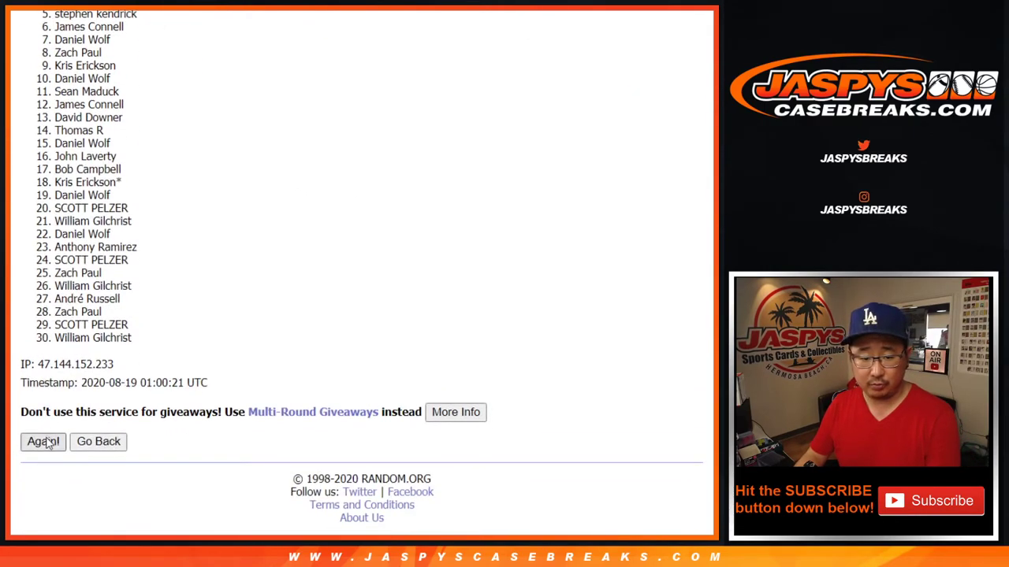
{"action": "left_click", "coordinate": [43, 442]}
{"action": "scroll", "coordinate": [49, 445], "scroll_direction": "down", "scroll_amount": 5}
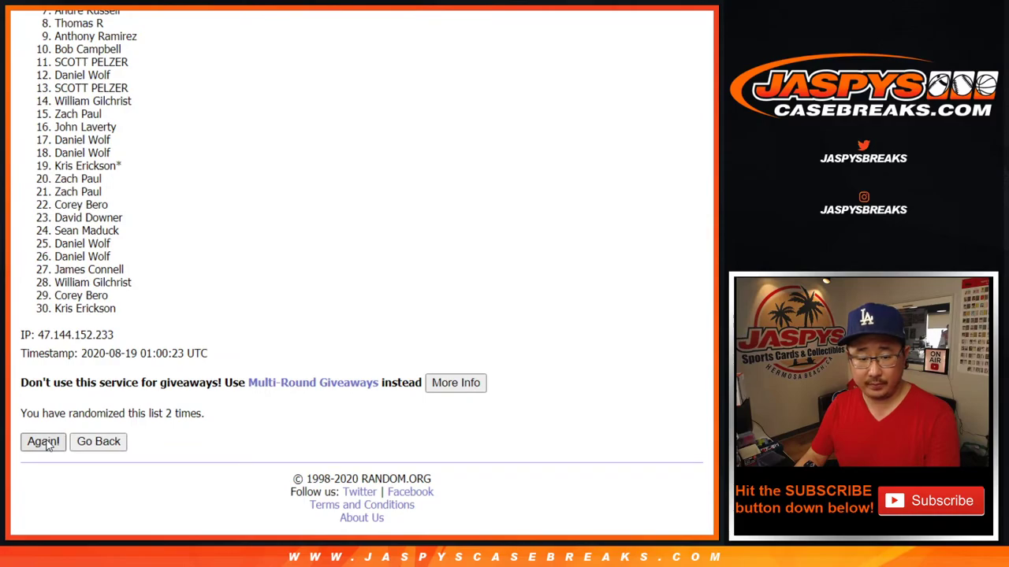
{"action": "left_click", "coordinate": [43, 442]}
{"action": "left_click", "coordinate": [44, 442]}
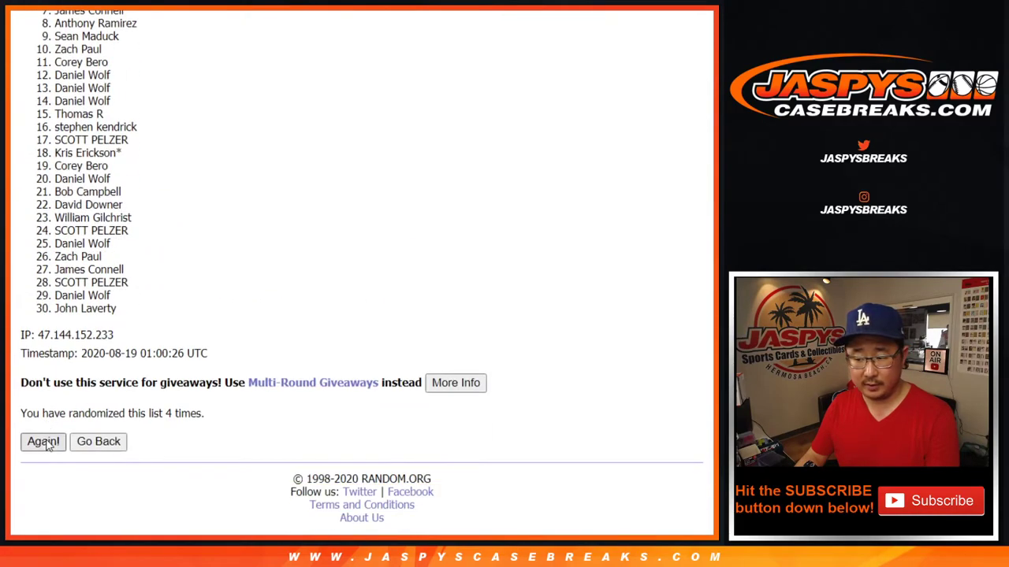
{"action": "left_click", "coordinate": [43, 443]}
{"action": "scroll", "coordinate": [47, 446], "scroll_direction": "down", "scroll_amount": 4}
{"action": "left_click", "coordinate": [43, 442]}
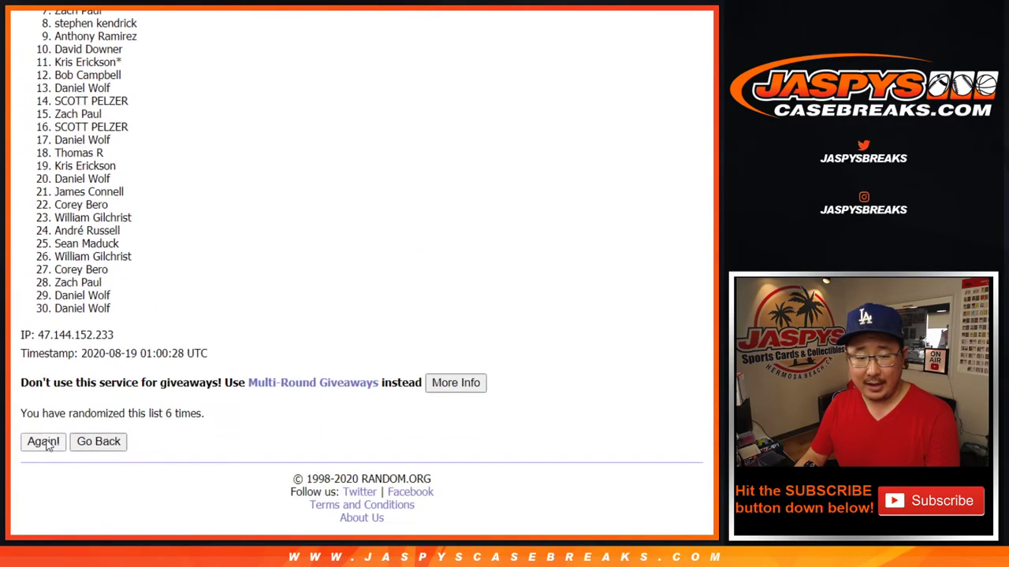
{"action": "key", "text": "Return"}
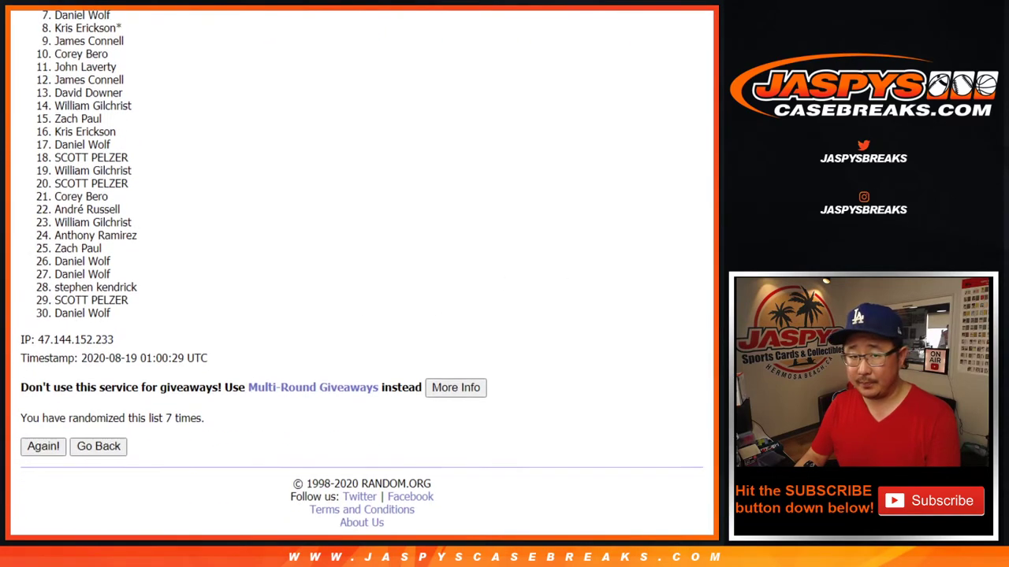
Step: Highlight the top four names of the final shuffled order
{"action": "scroll", "coordinate": [362, 271], "scroll_direction": "up", "scroll_amount": 1}
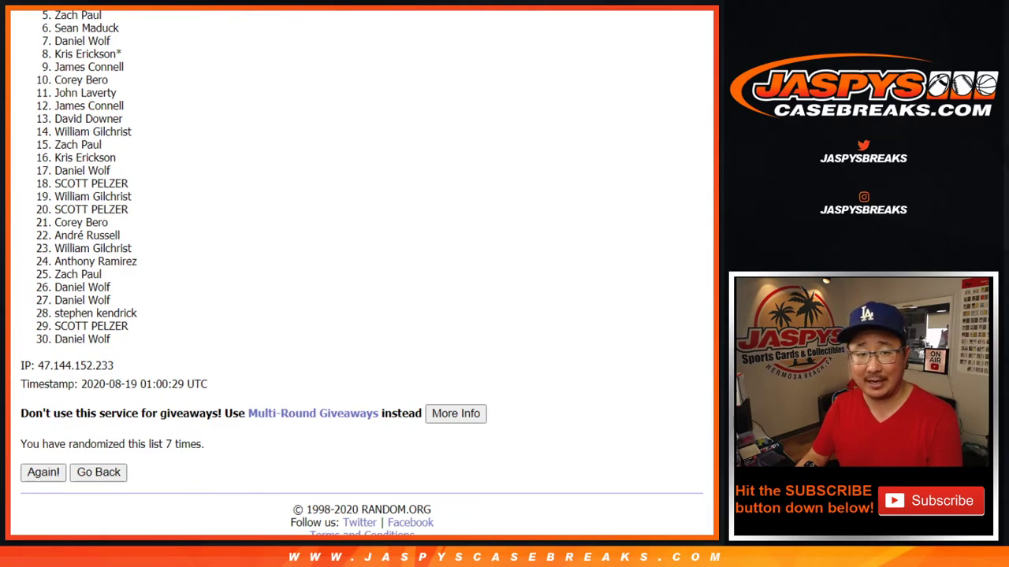
{"action": "scroll", "coordinate": [362, 273], "scroll_direction": "up", "scroll_amount": 2}
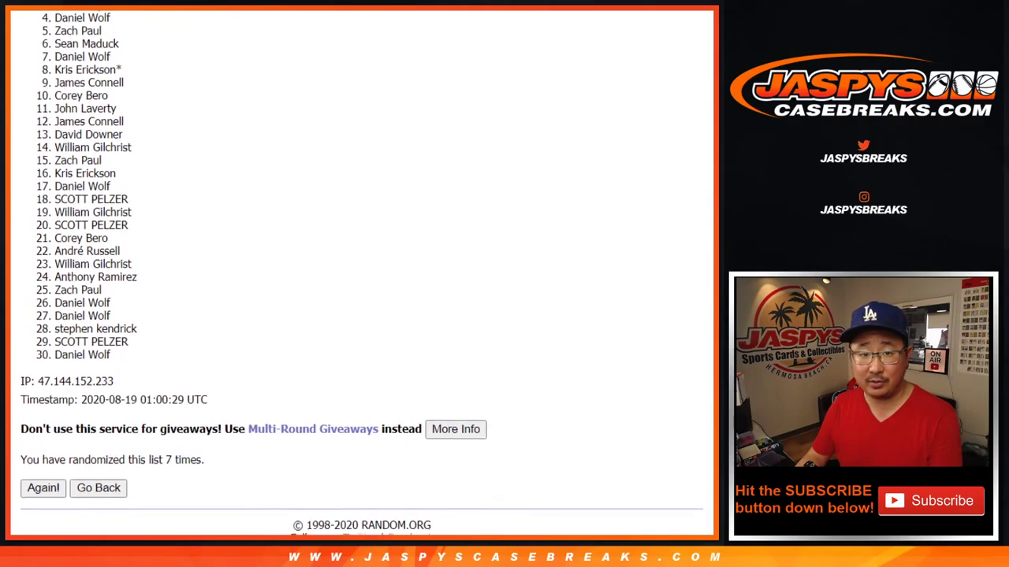
{"action": "scroll", "coordinate": [362, 272], "scroll_direction": "up", "scroll_amount": 1}
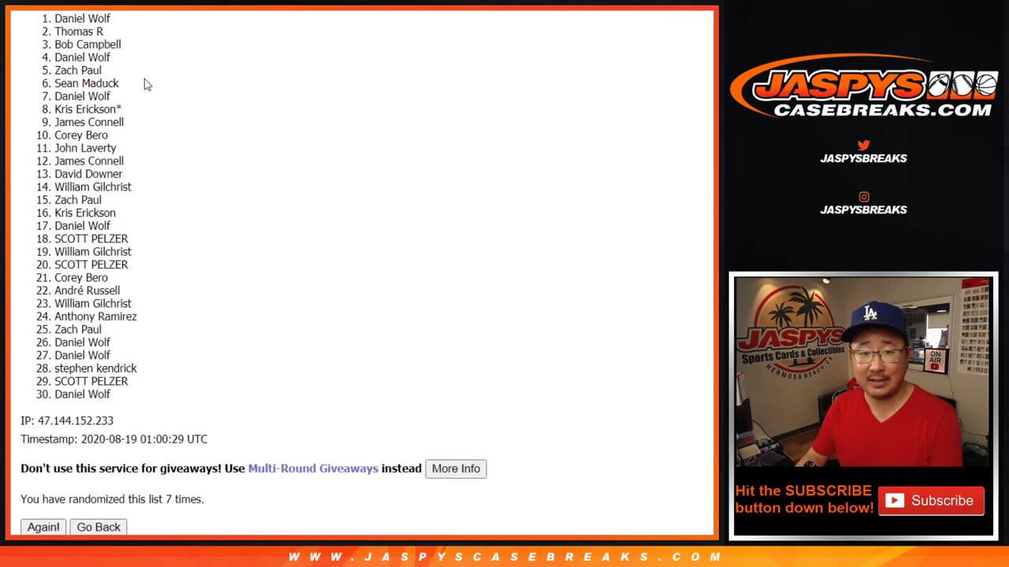
{"action": "mouse_move", "coordinate": [53, 23]}
{"action": "left_mouse_down"}
{"action": "mouse_move", "coordinate": [63, 49]}
{"action": "mouse_move", "coordinate": [111, 69]}
{"action": "left_mouse_up"}
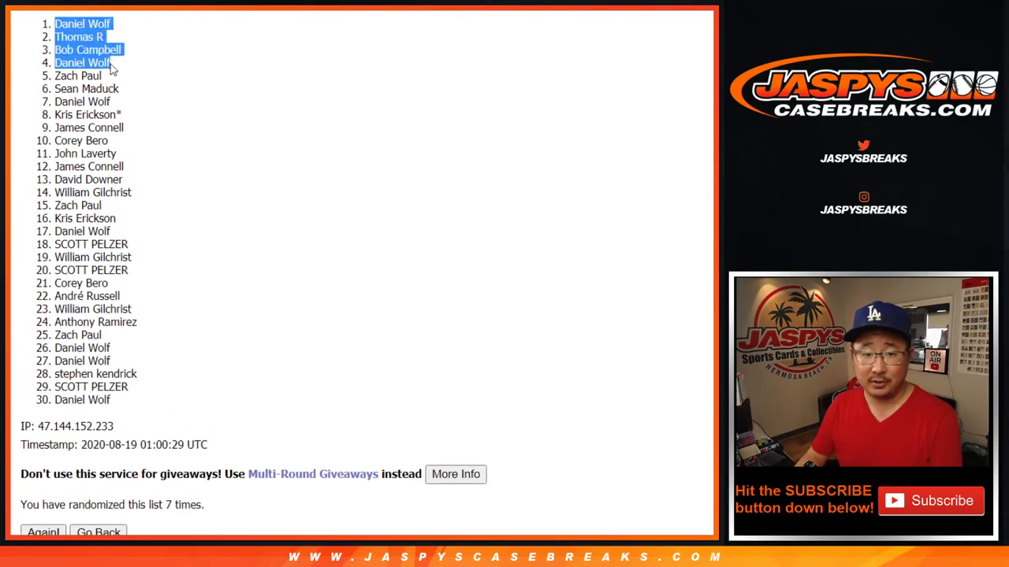